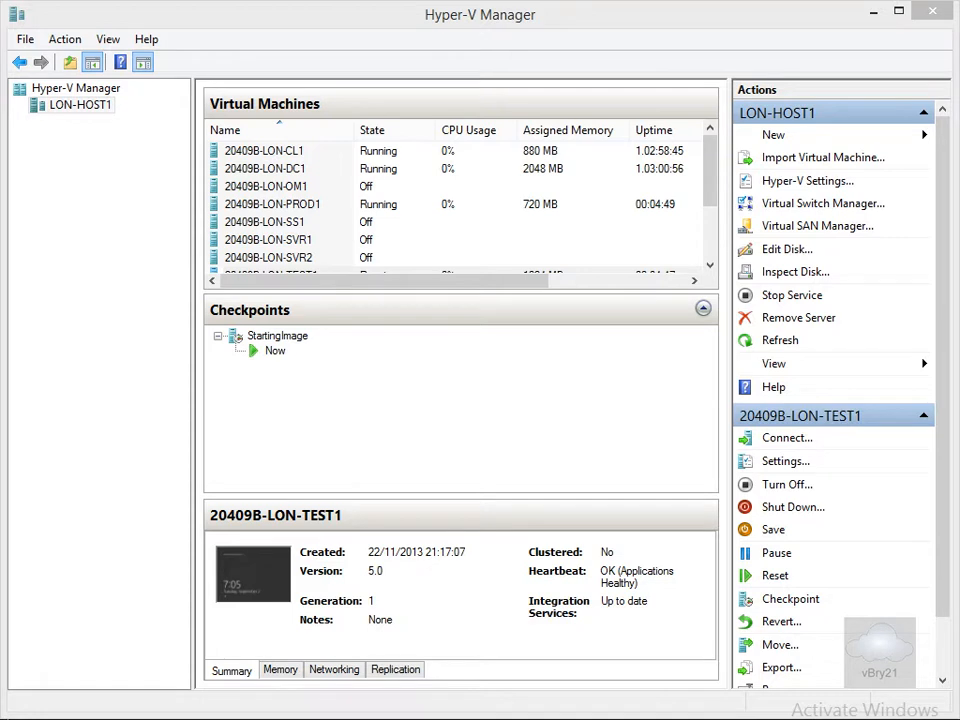
# Open the Virtual Switch Manager and inspect the existing External Network switch's properties.
pyautogui.click(864, 206)
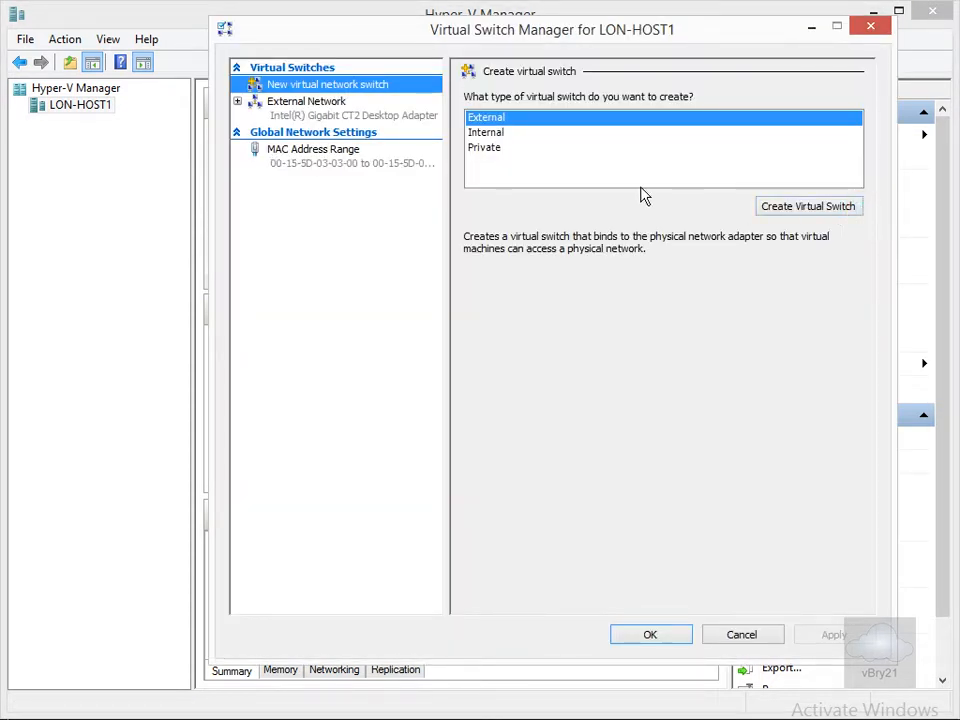
pyautogui.click(320, 108)
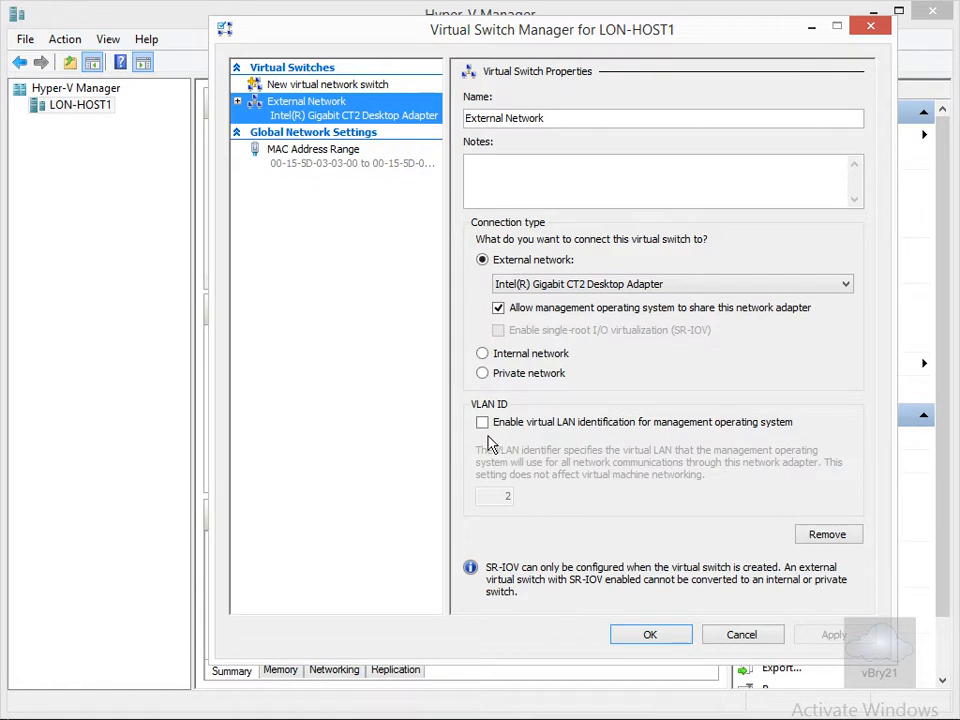
pyautogui.click(311, 86)
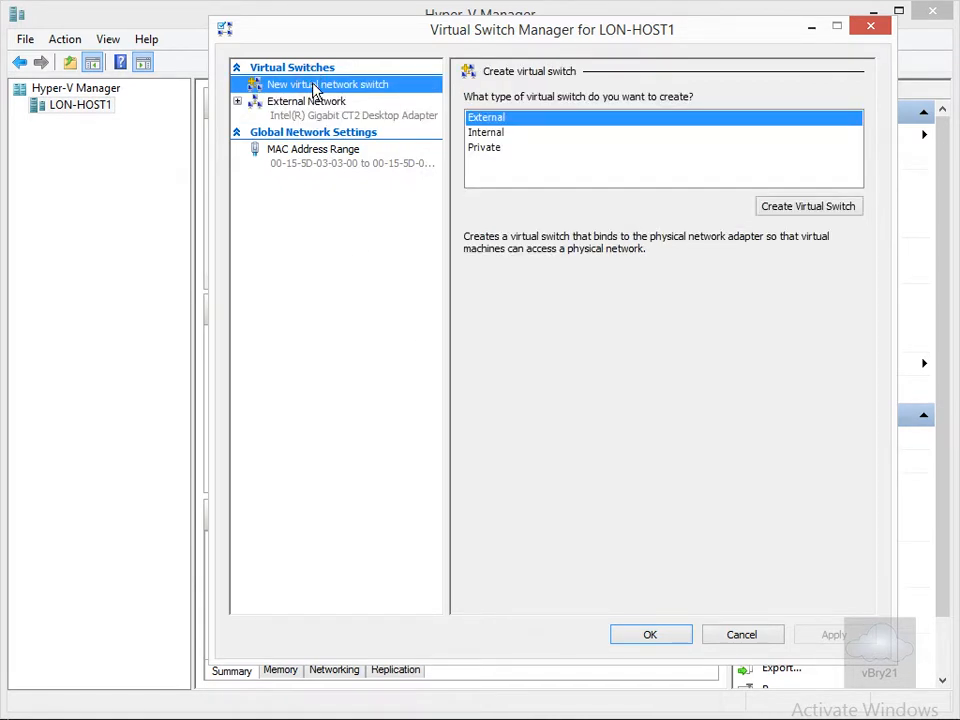
# Create an Internal virtual switch named Internal Switch and save it.
pyautogui.click(489, 135)
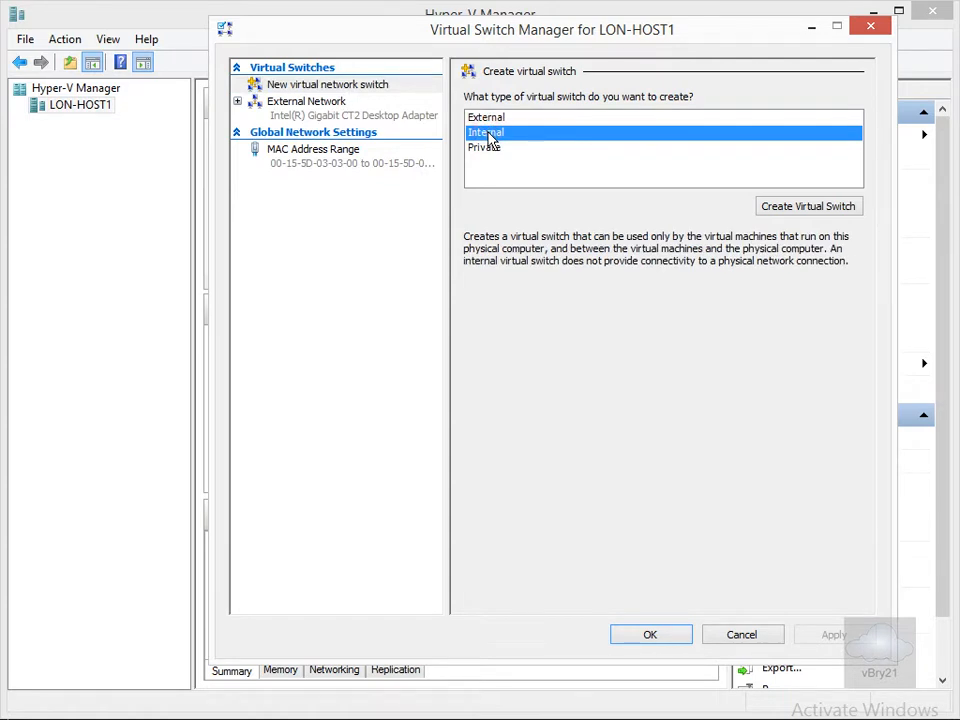
pyautogui.click(766, 212)
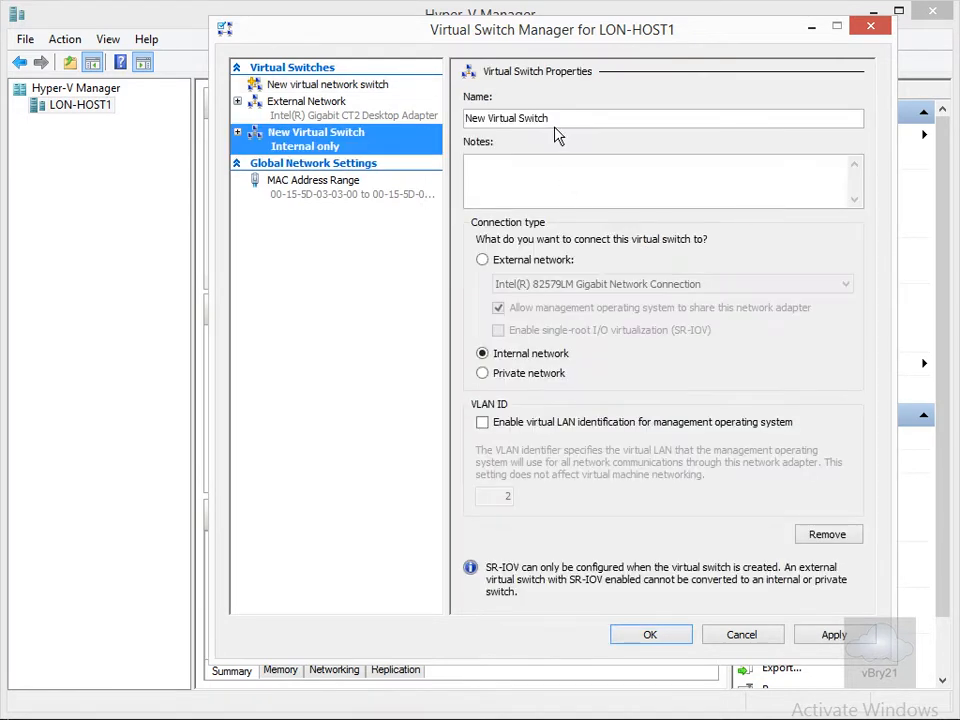
pyautogui.moveTo(556, 120); pyautogui.dragTo(466, 122)
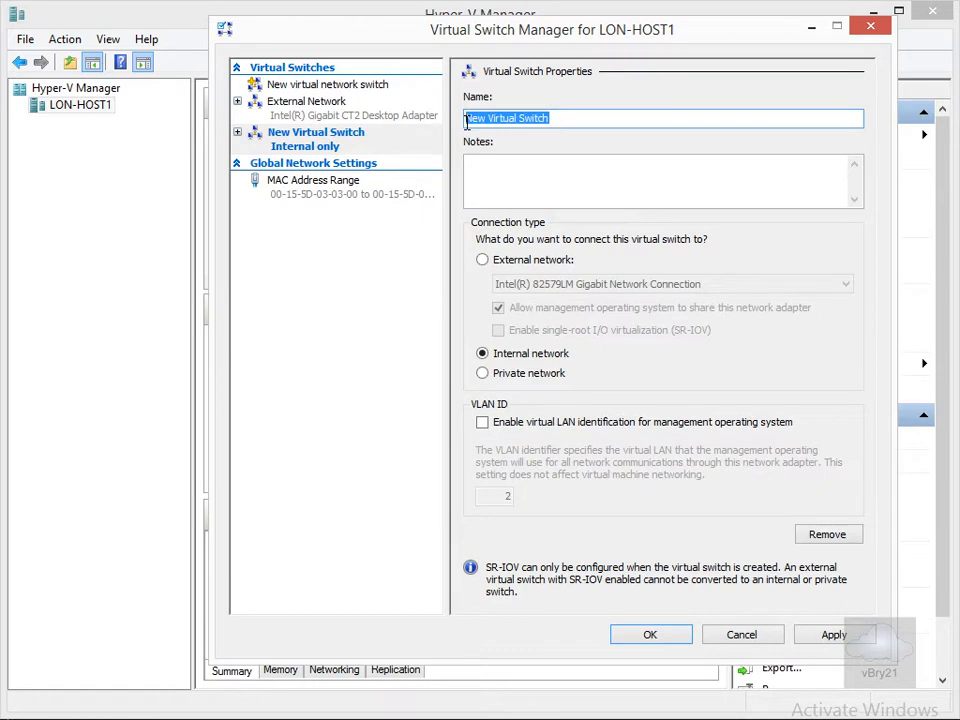
pyautogui.write('Intern')
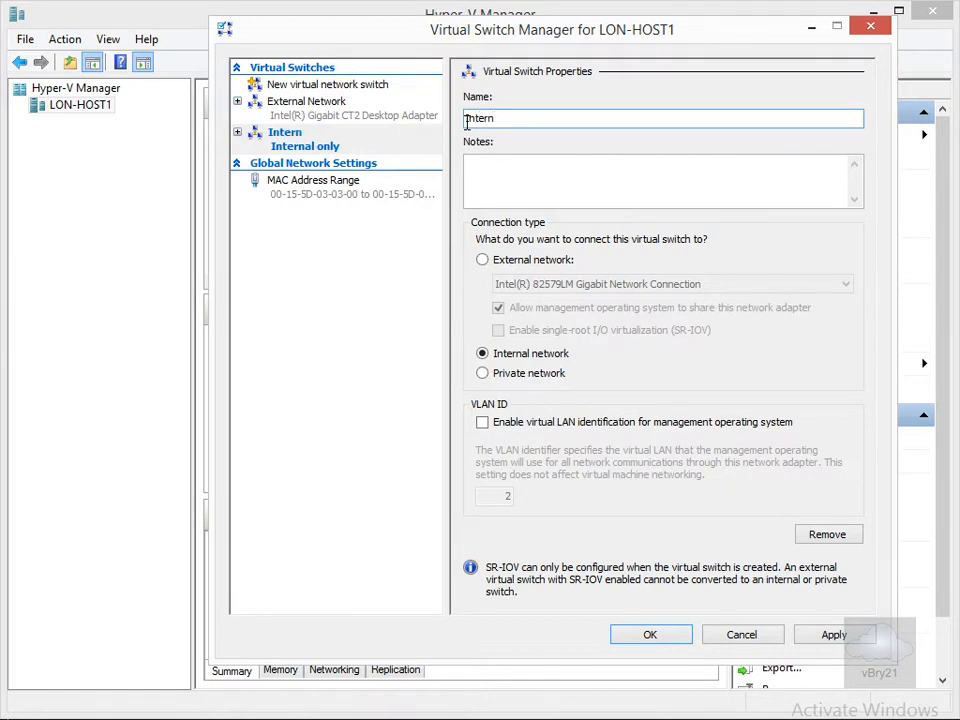
pyautogui.write('al Switch')
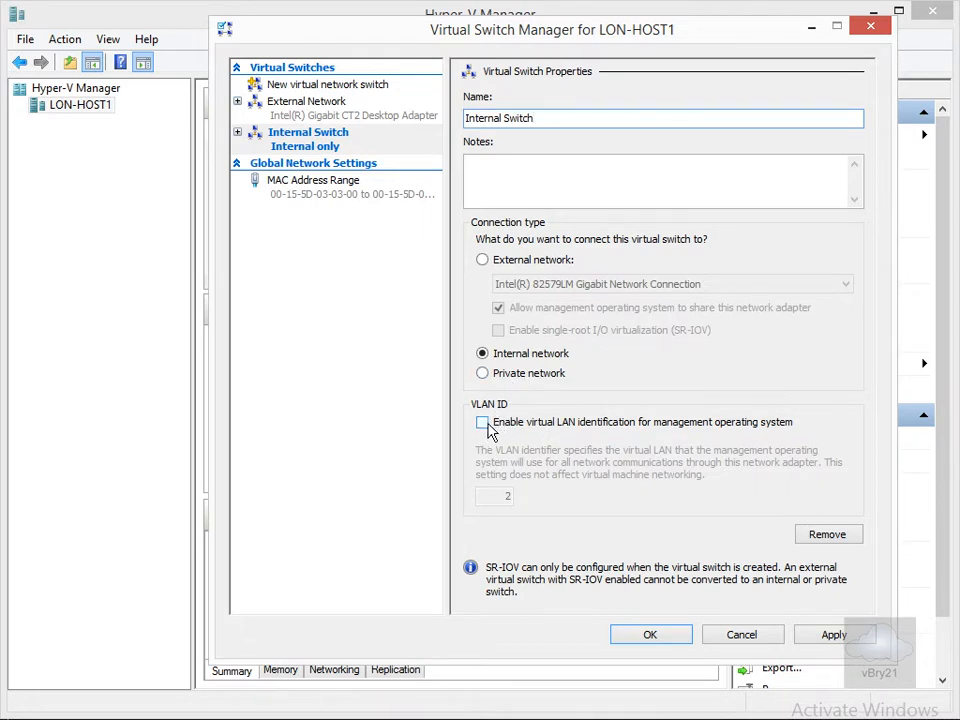
pyautogui.click(650, 636)
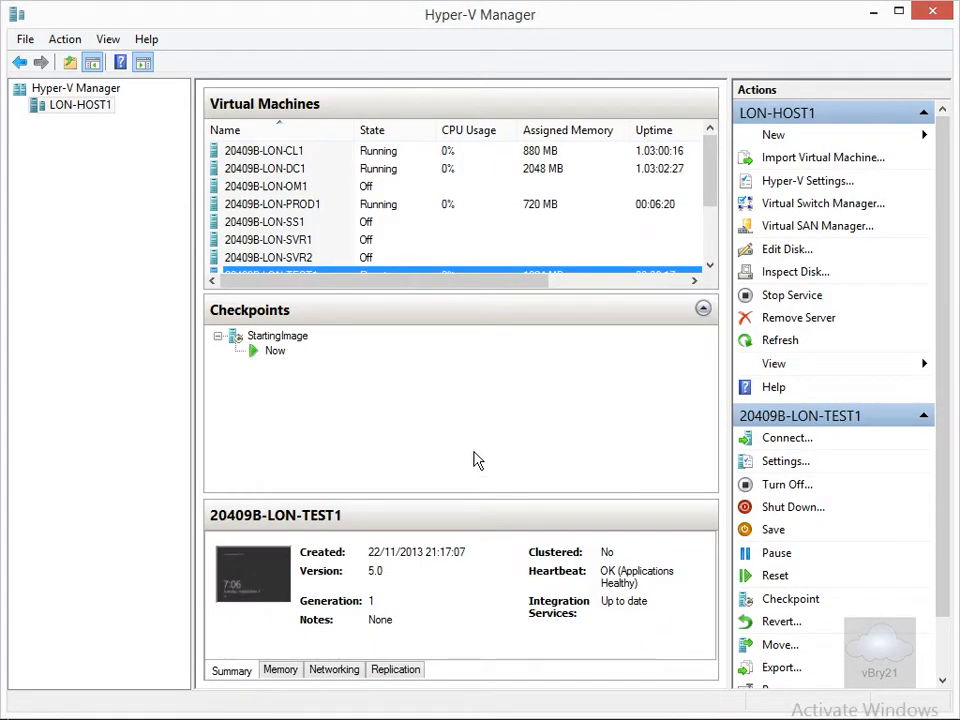
# Create a Private virtual switch named Private Switch, save it, and reopen the switch manager to review the list.
pyautogui.click(764, 206)
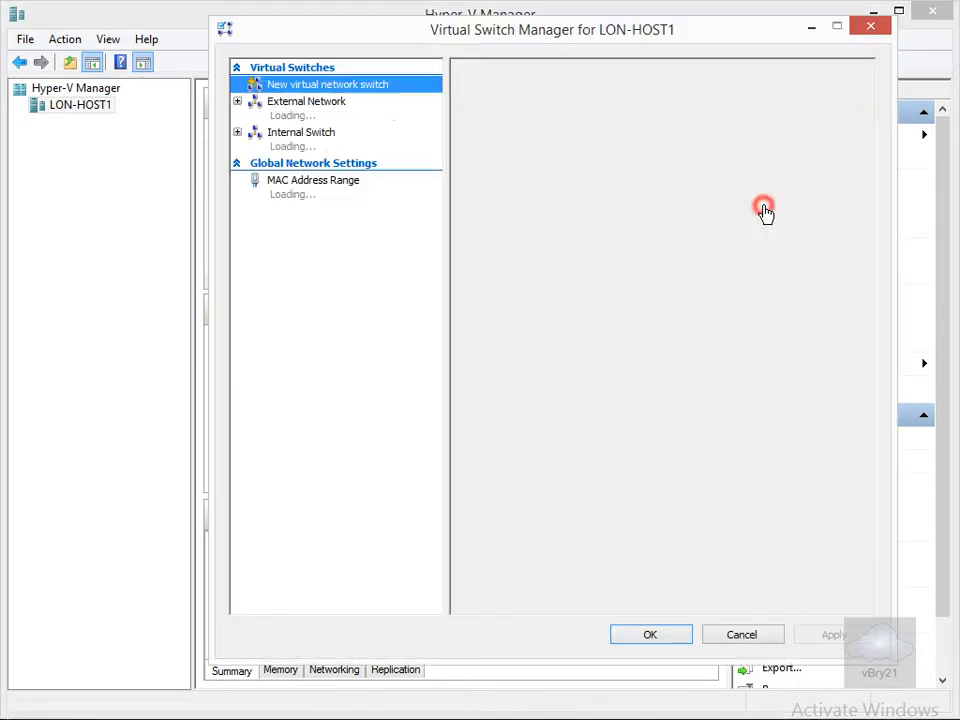
pyautogui.click(495, 149)
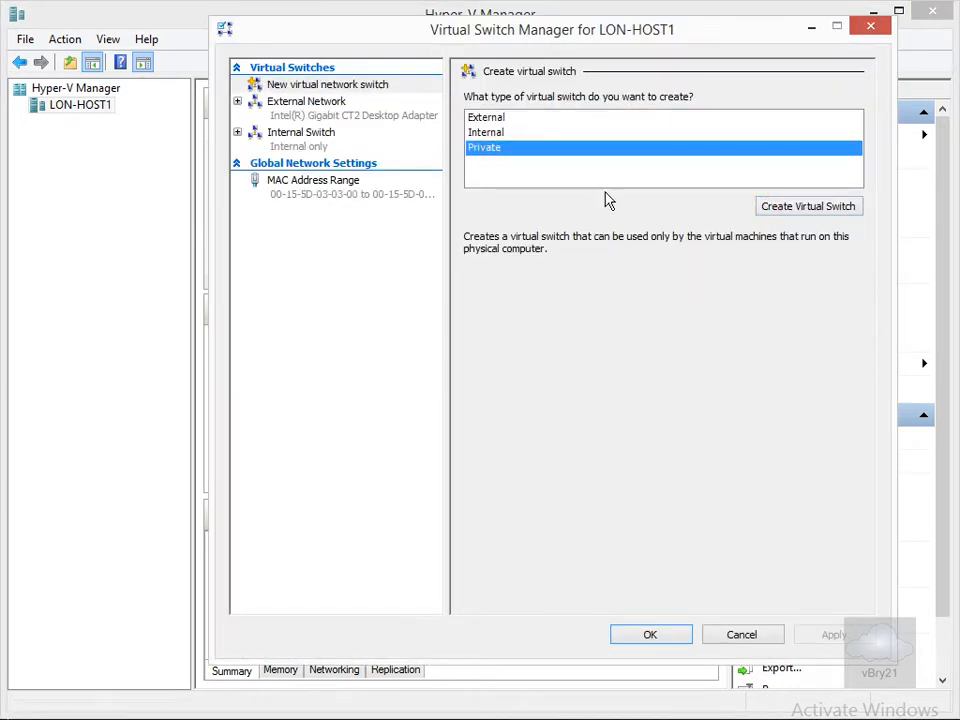
pyautogui.click(766, 211)
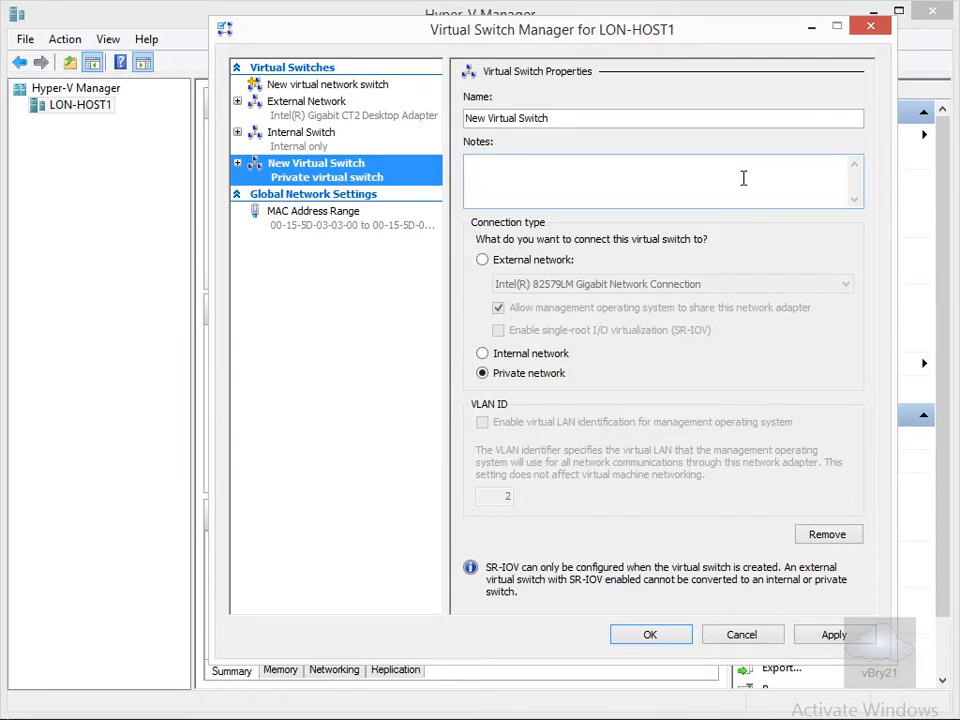
pyautogui.moveTo(570, 118); pyautogui.dragTo(466, 120)
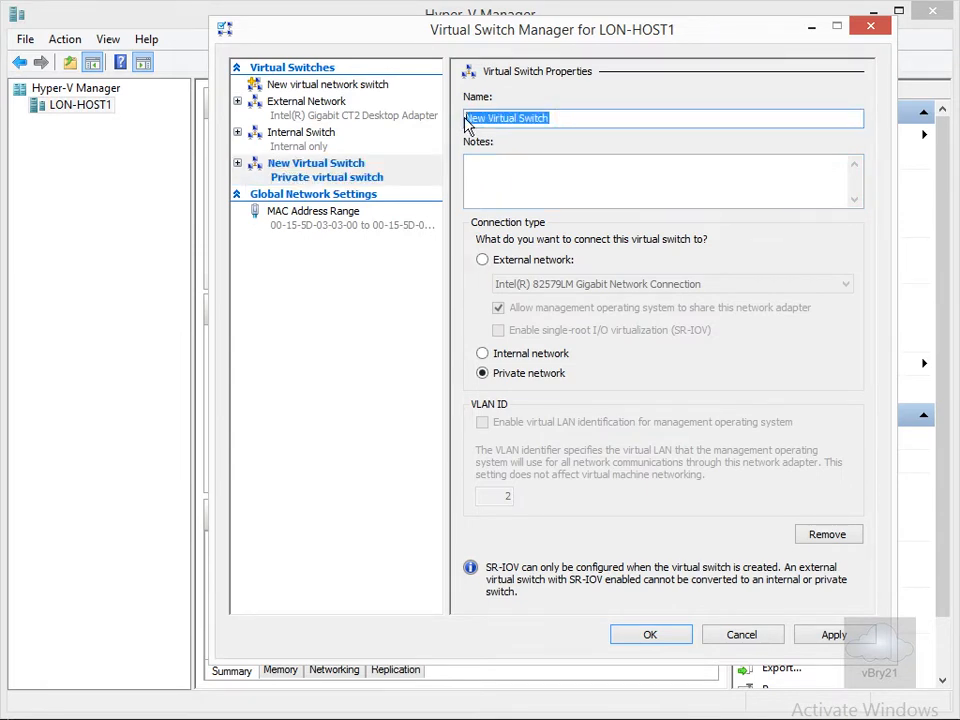
pyautogui.write('Private ')
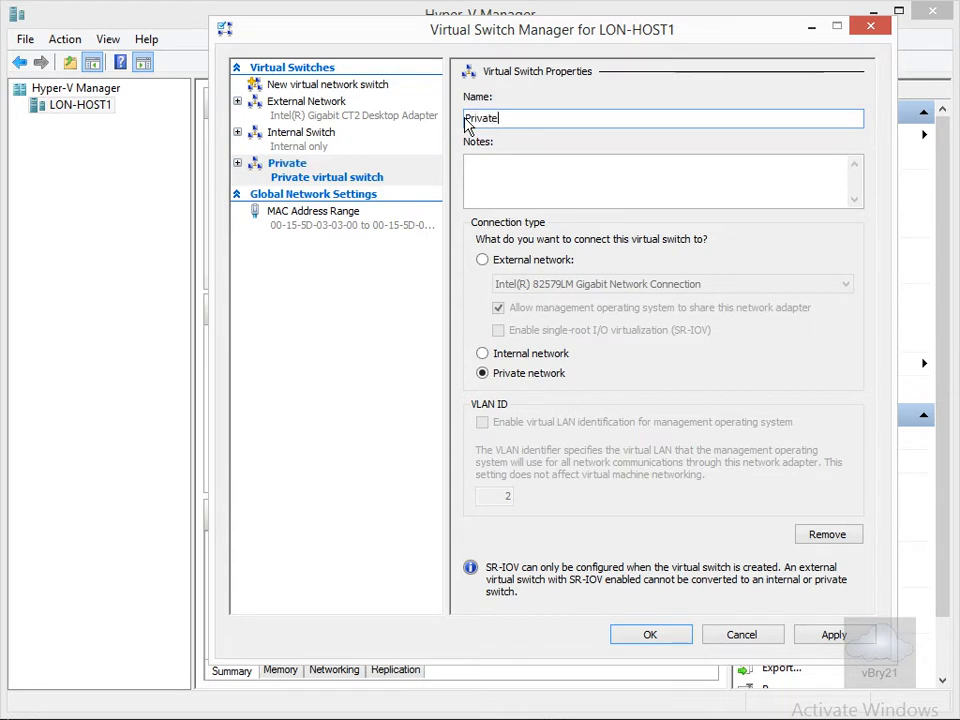
pyautogui.write('Switch')
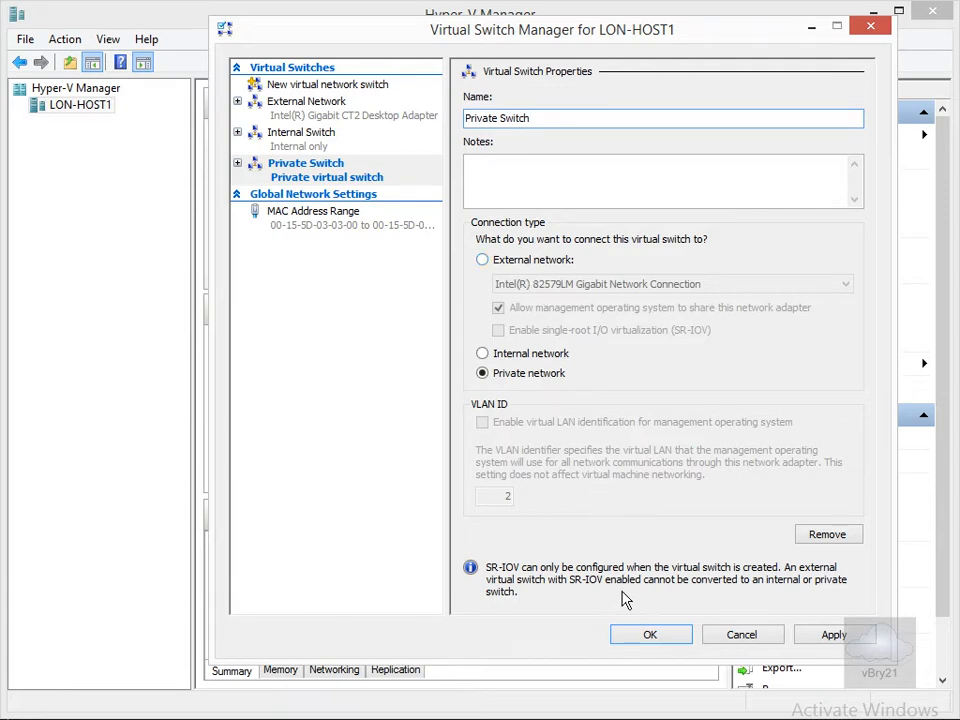
pyautogui.click(646, 637)
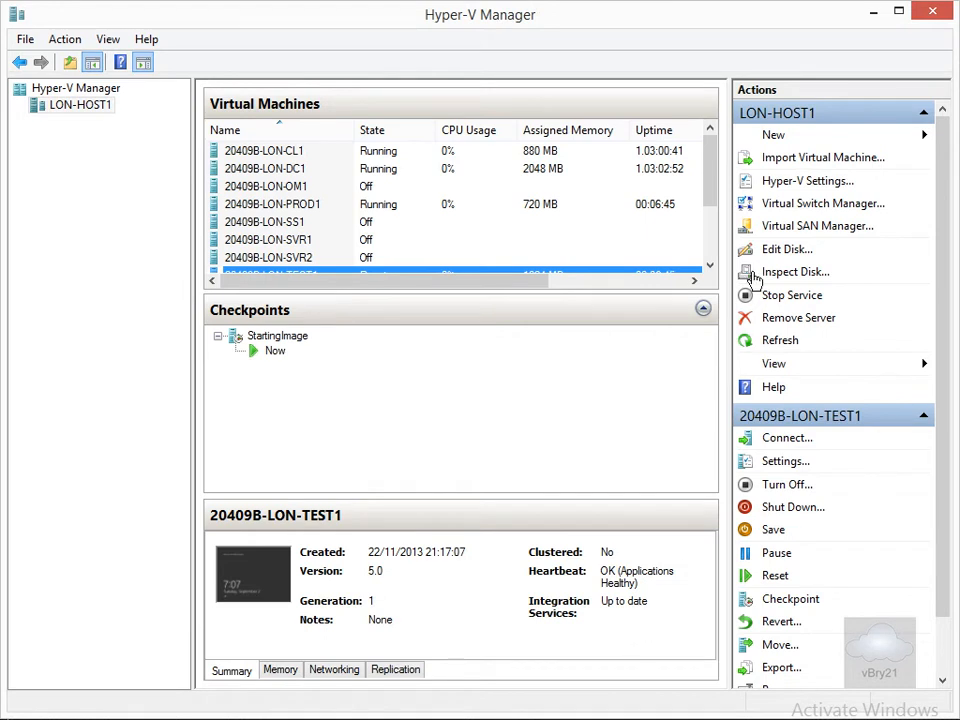
pyautogui.click(800, 208)
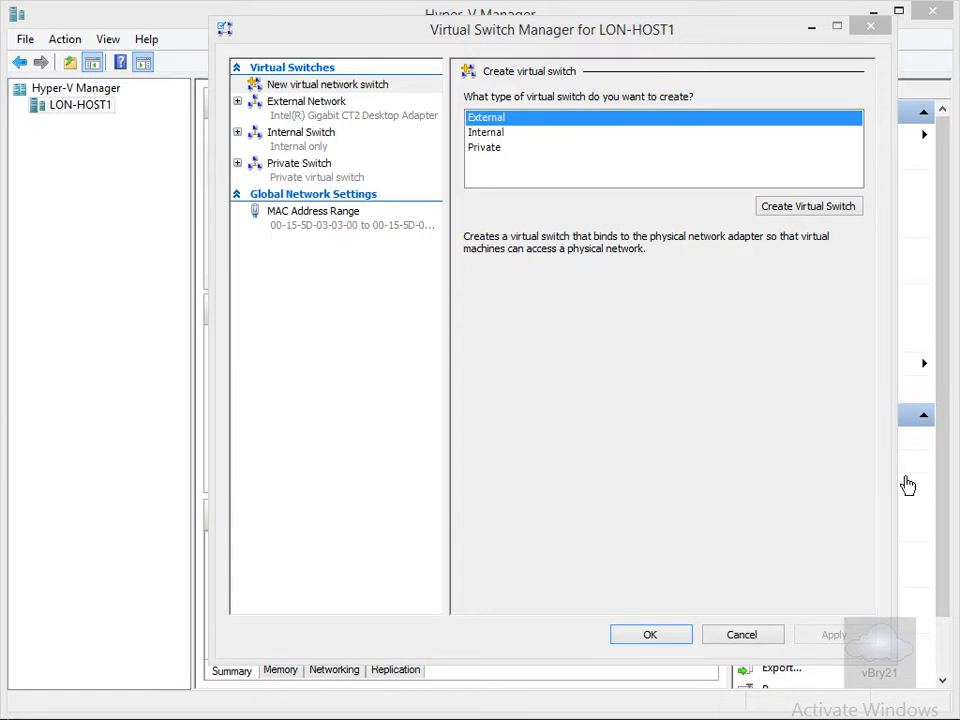
pyautogui.click(641, 641)
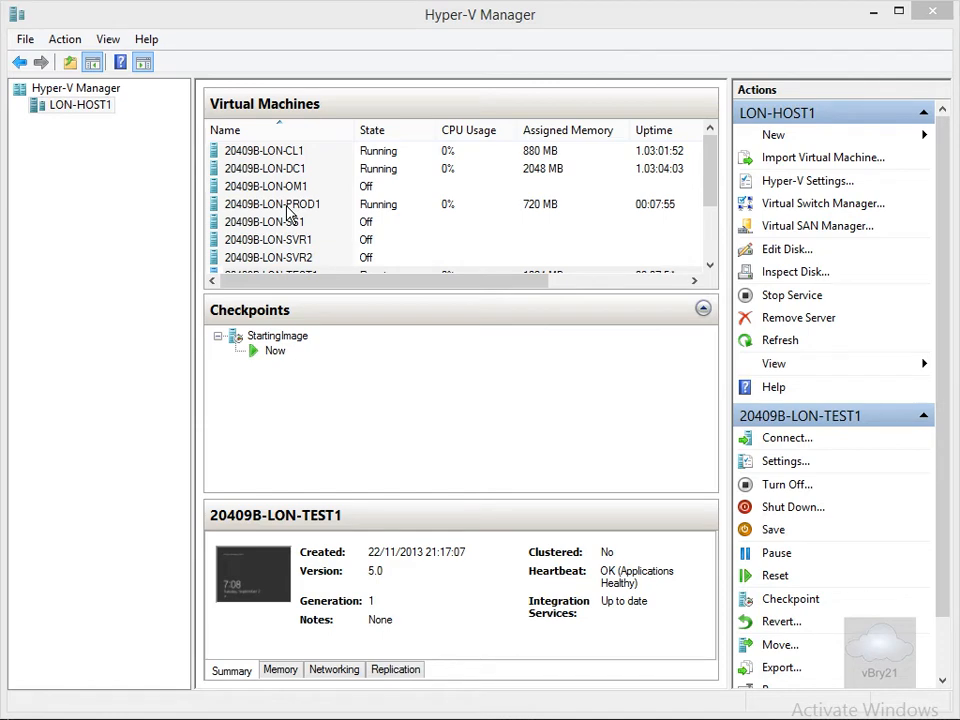
# Connect the network adapter of 20409B-LON-PROD1 to Private Switch in its settings.
pyautogui.rightClick(286, 206)
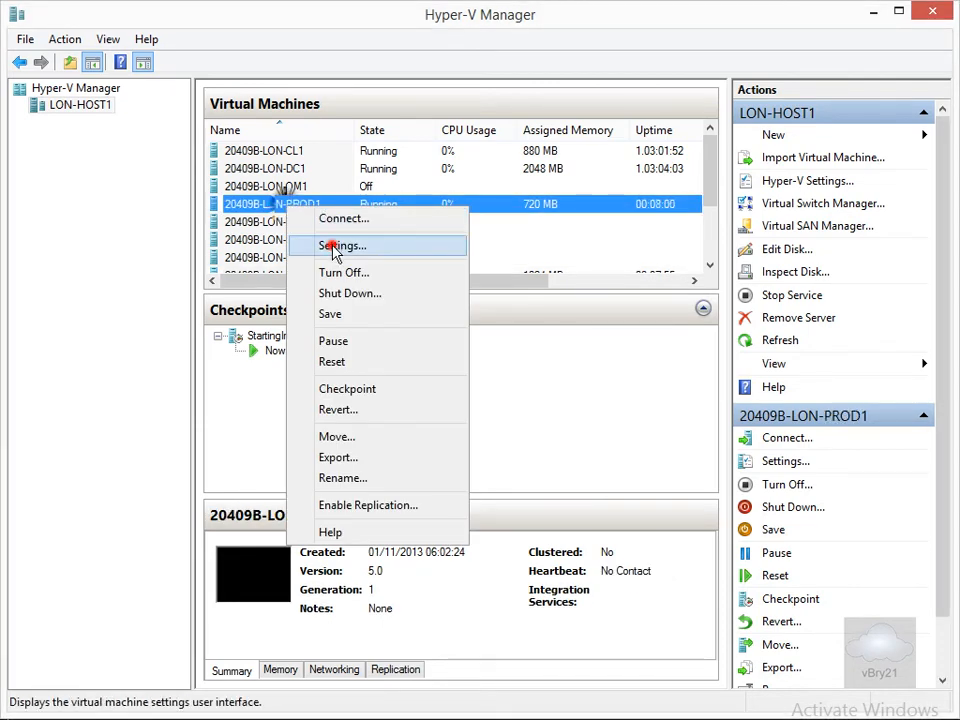
pyautogui.click(335, 250)
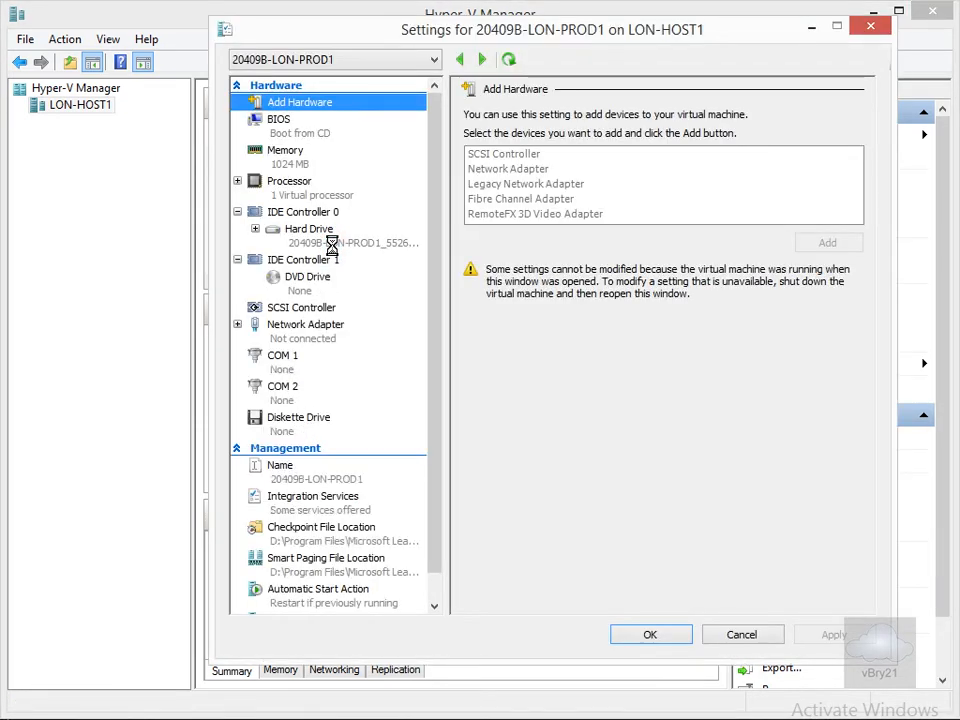
pyautogui.click(321, 330)
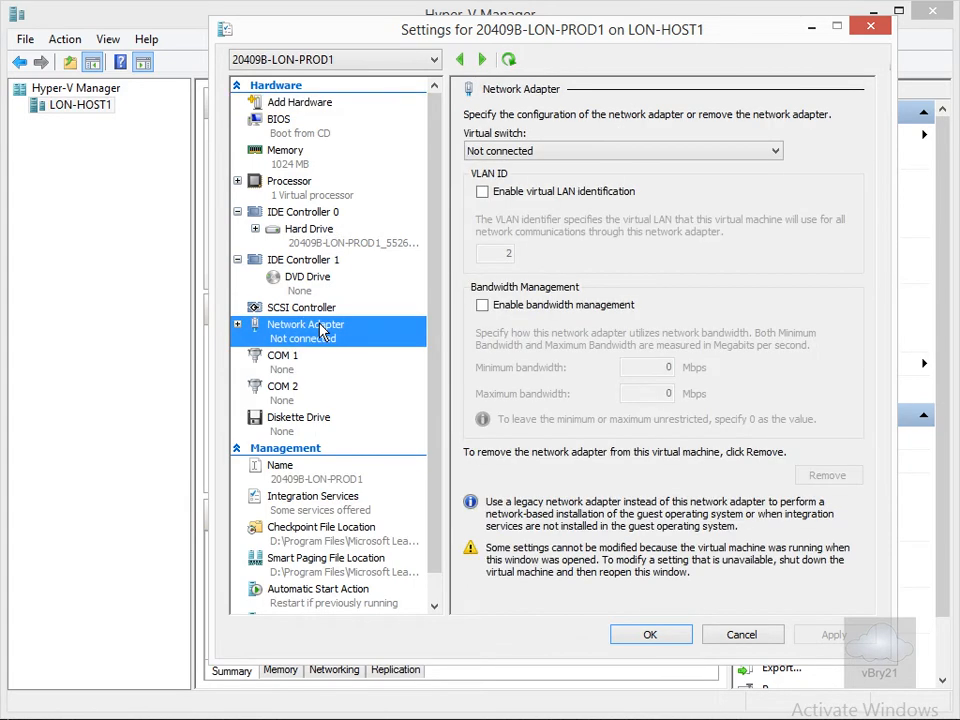
pyautogui.click(470, 151)
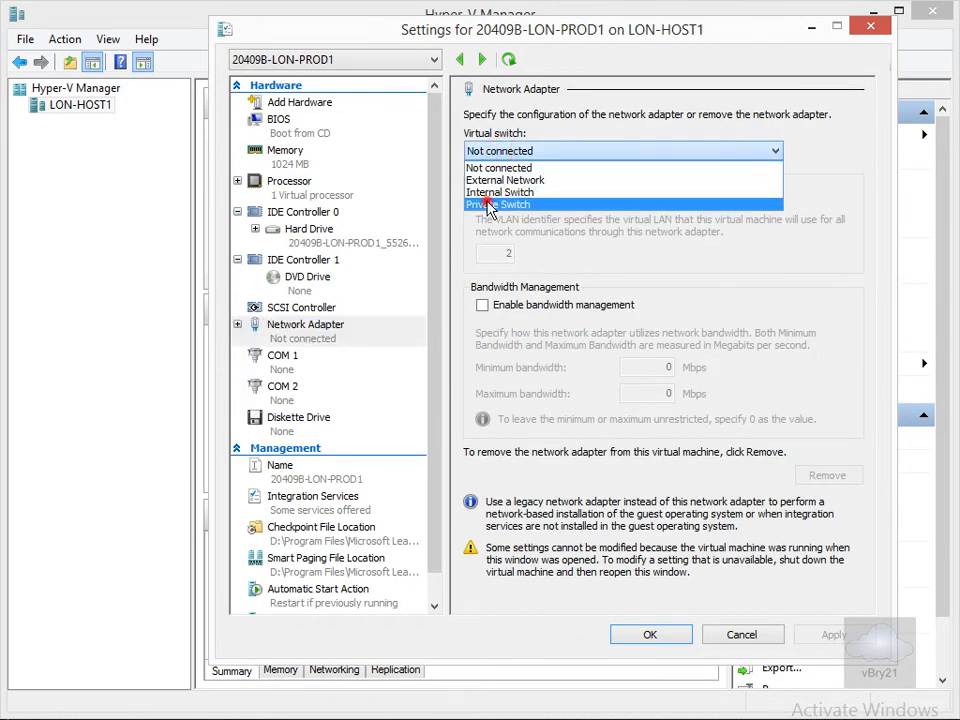
pyautogui.click(489, 205)
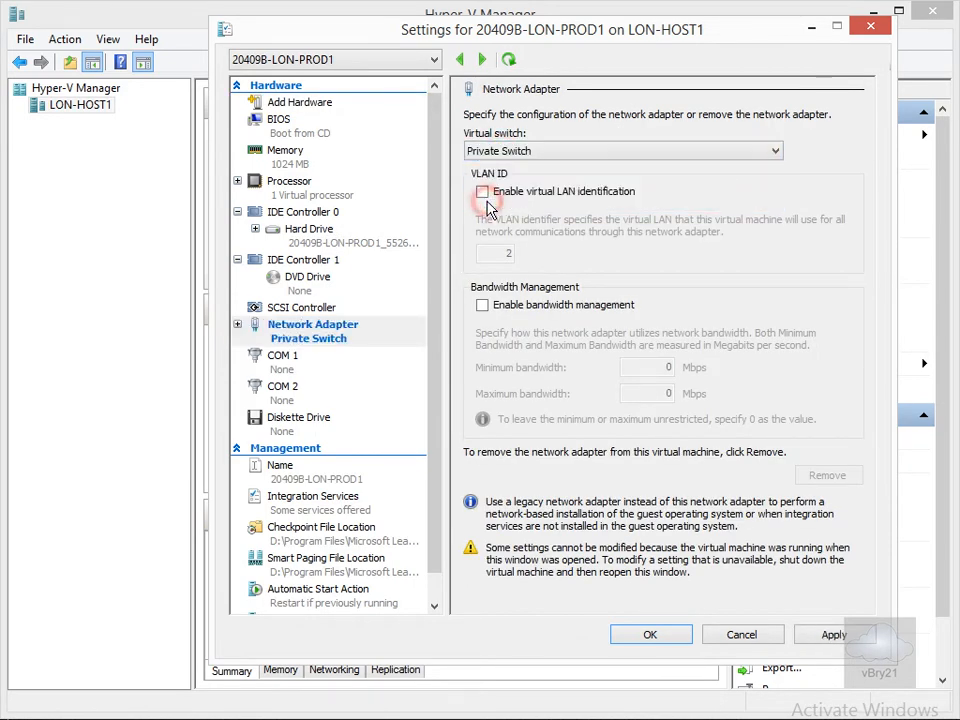
pyautogui.click(683, 633)
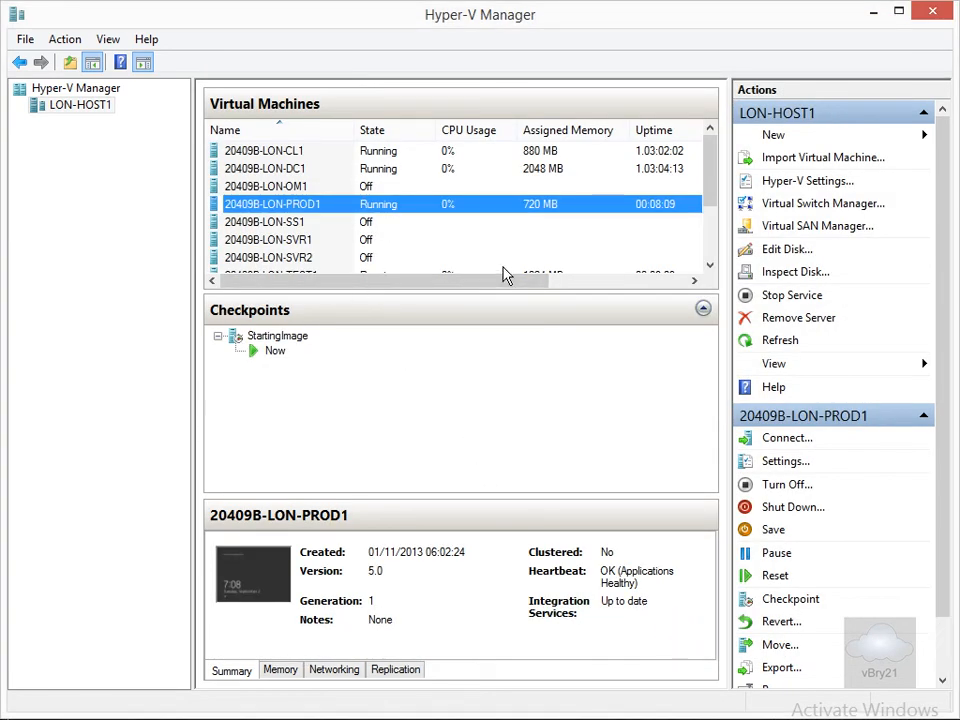
# Connect the network adapter of 20409B-LON-TEST1 to Private Switch in its settings.
pyautogui.doubleClick(709, 265)
pyautogui.click(386, 240)
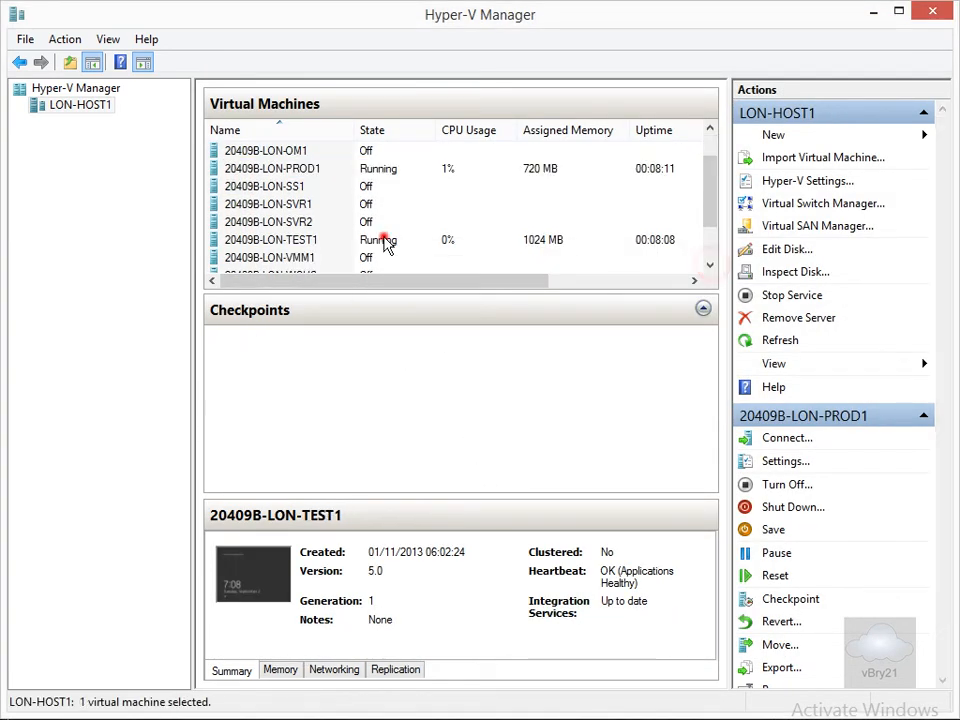
pyautogui.rightClick(387, 242)
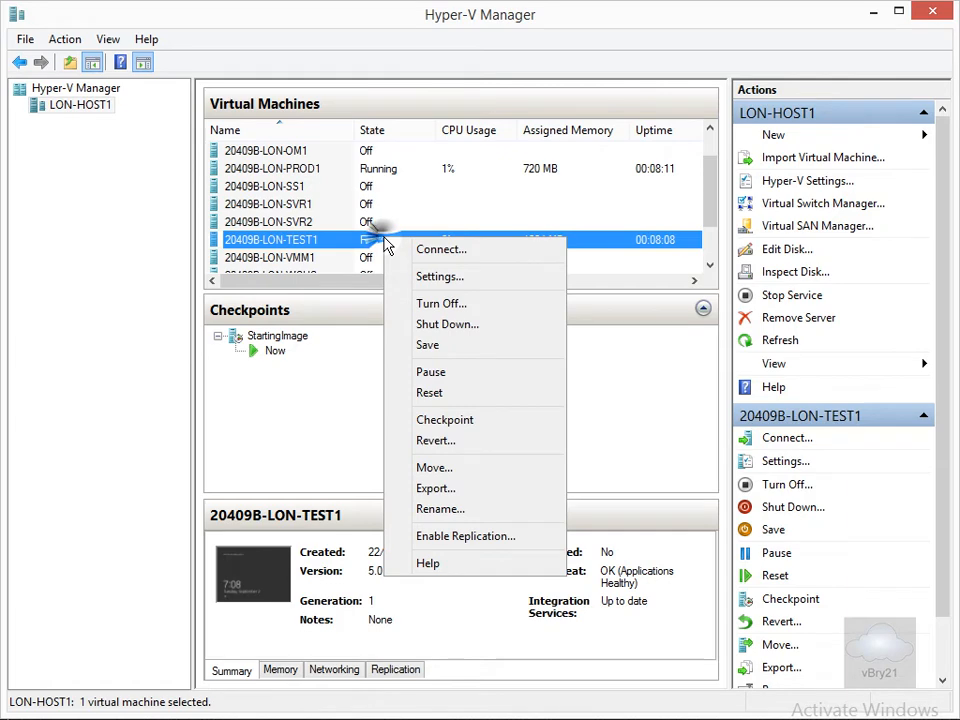
pyautogui.click(431, 278)
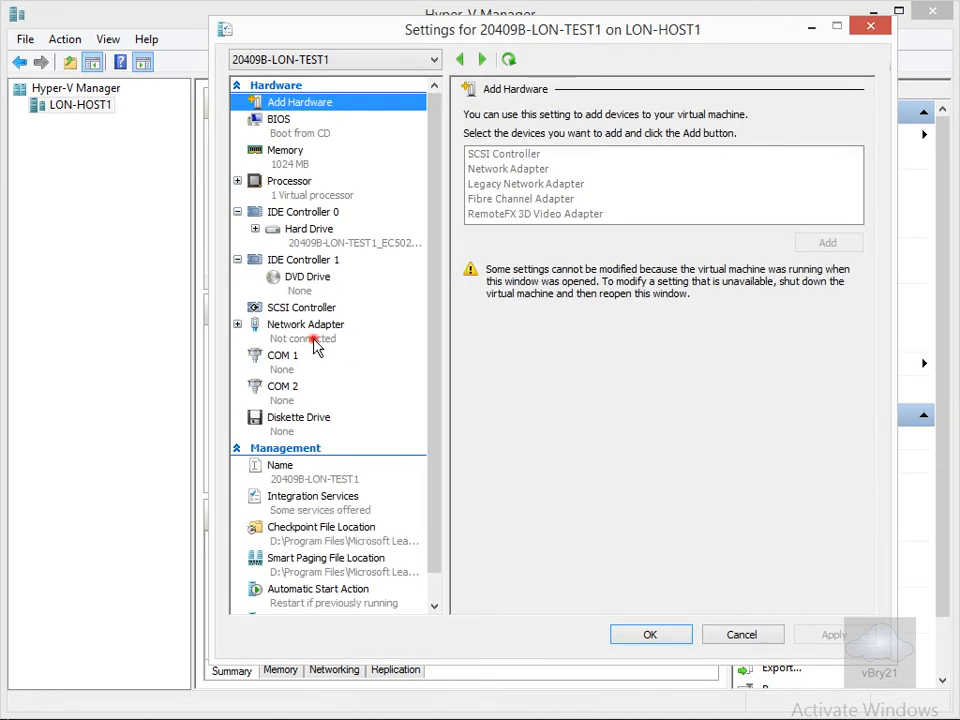
pyautogui.click(316, 345)
pyautogui.click(589, 150)
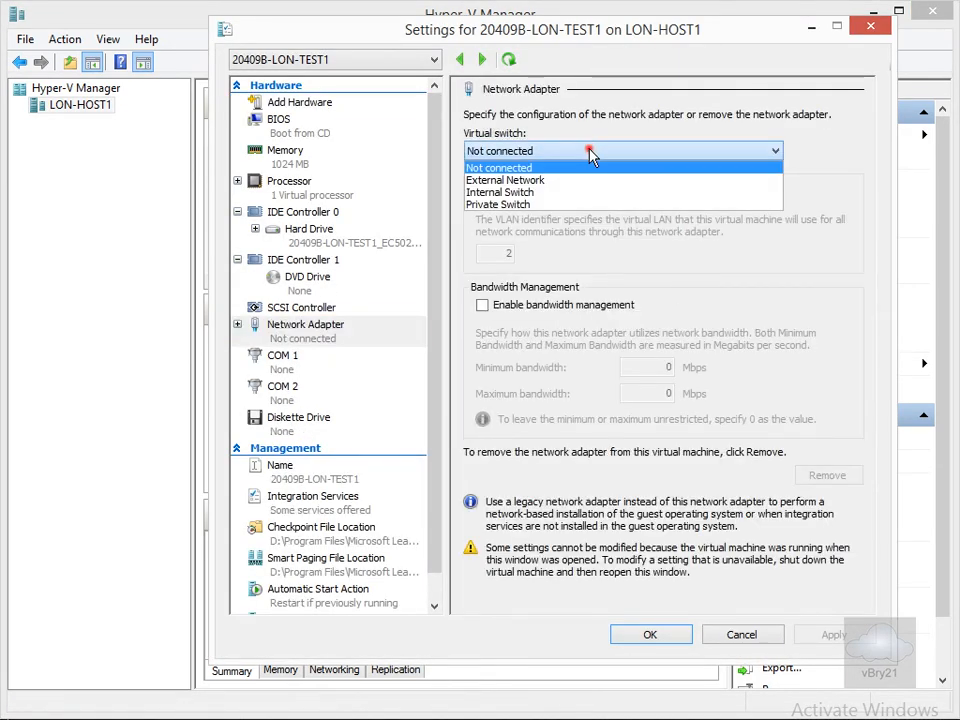
pyautogui.click(518, 204)
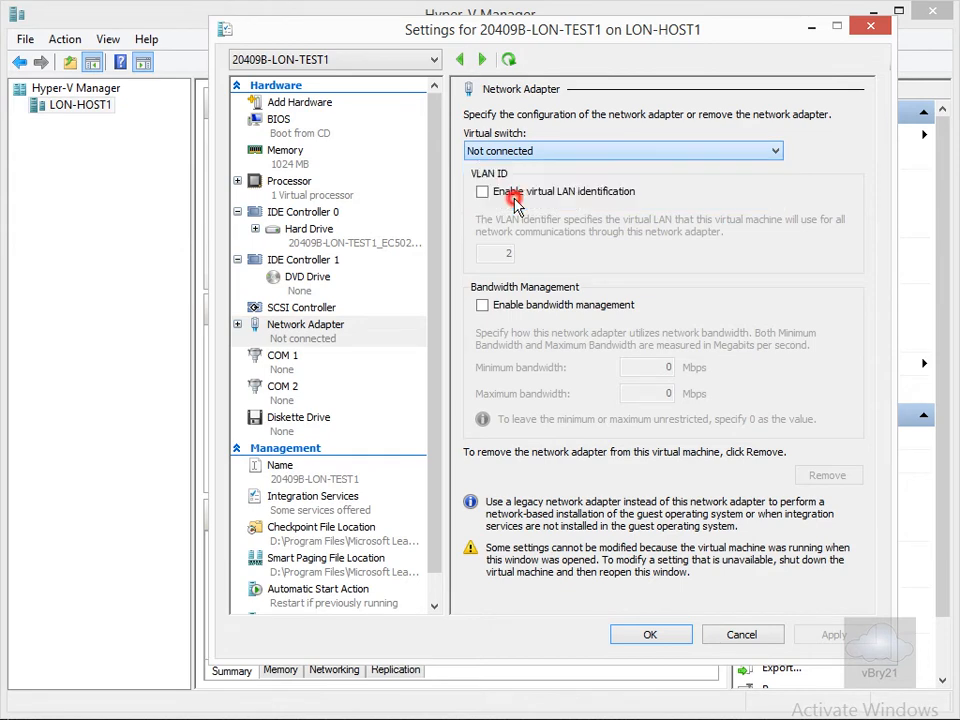
pyautogui.click(678, 635)
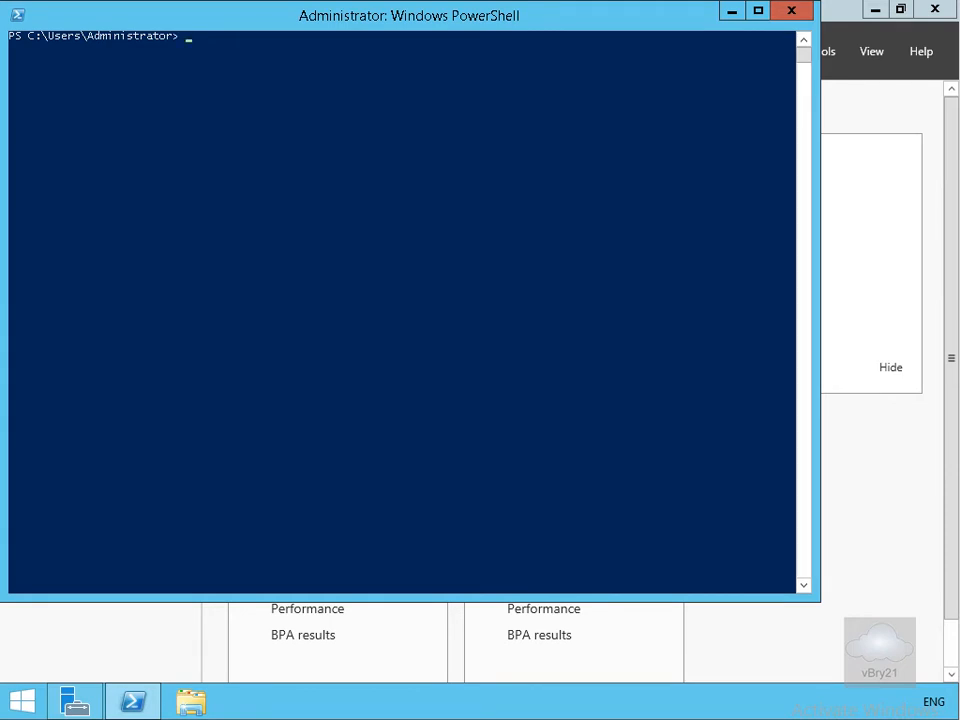
# In the PROD1 virtual machine's PowerShell window, ping 10.0.0.16.
pyautogui.click(361, 184)
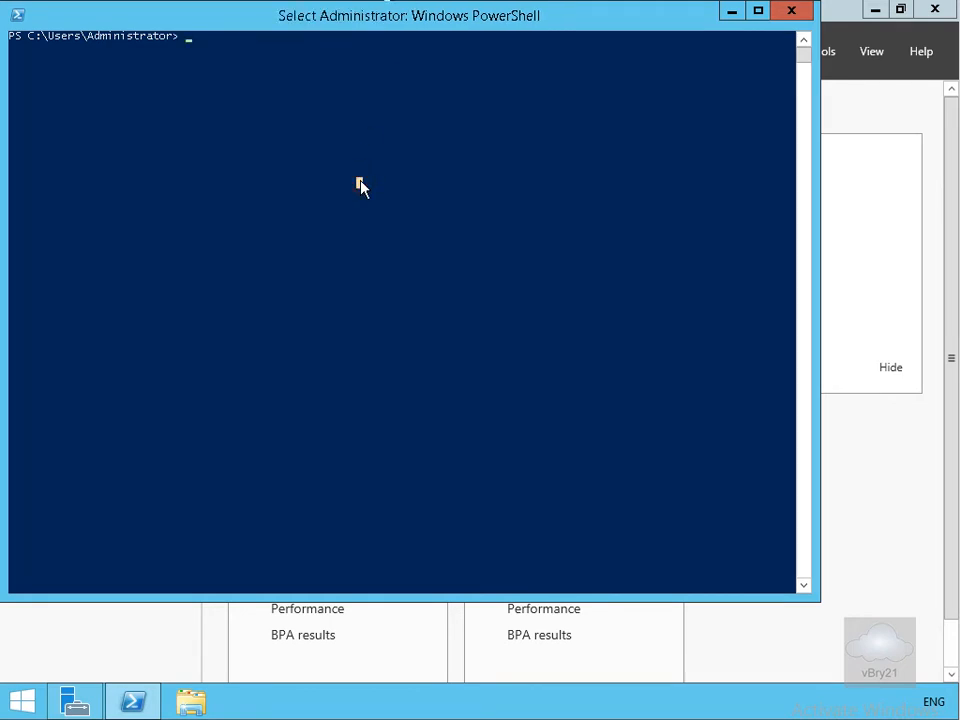
pyautogui.write('ping 10')
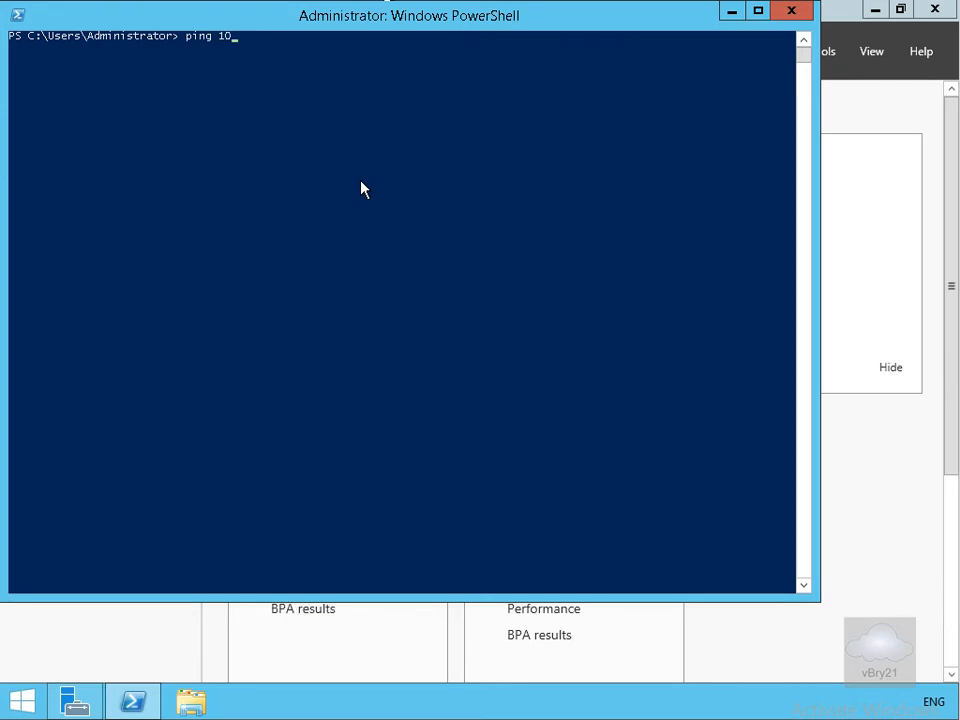
pyautogui.write('.0.0.16')
pyautogui.press('Return')
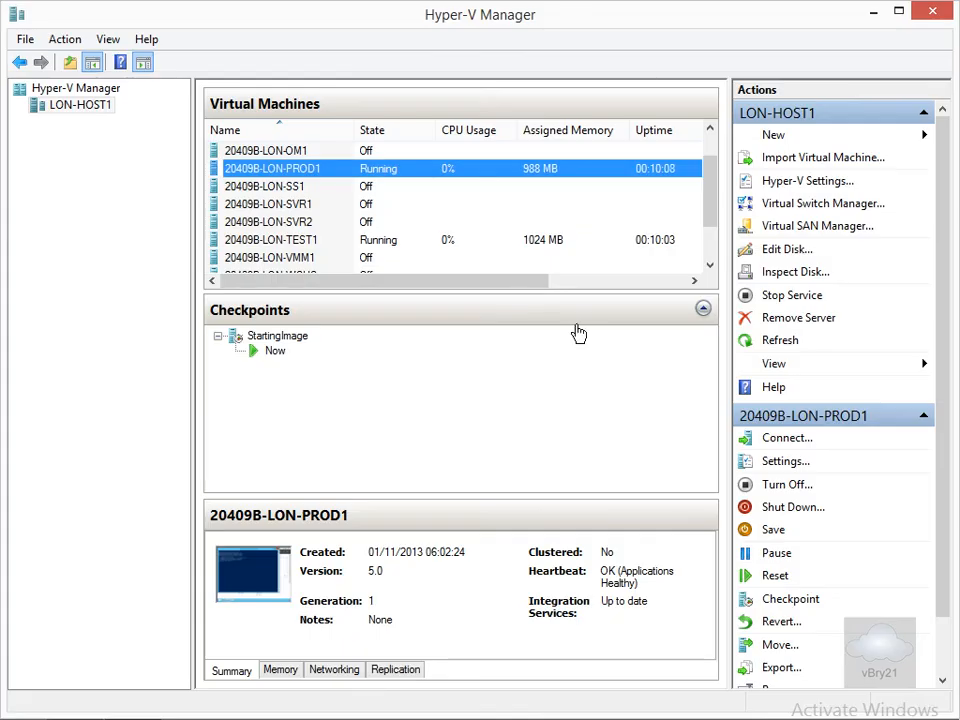
# Reconnect the network adapter of 20409B-LON-PROD1 to External Network.
pyautogui.rightClick(393, 172)
pyautogui.click(455, 204)
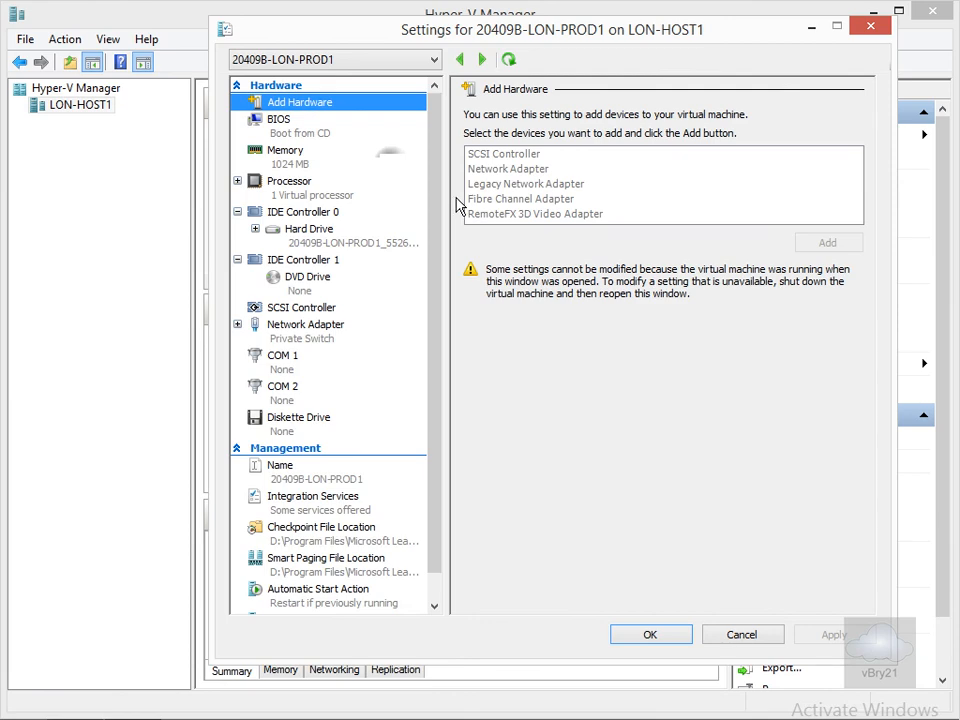
pyautogui.click(322, 341)
pyautogui.click(498, 152)
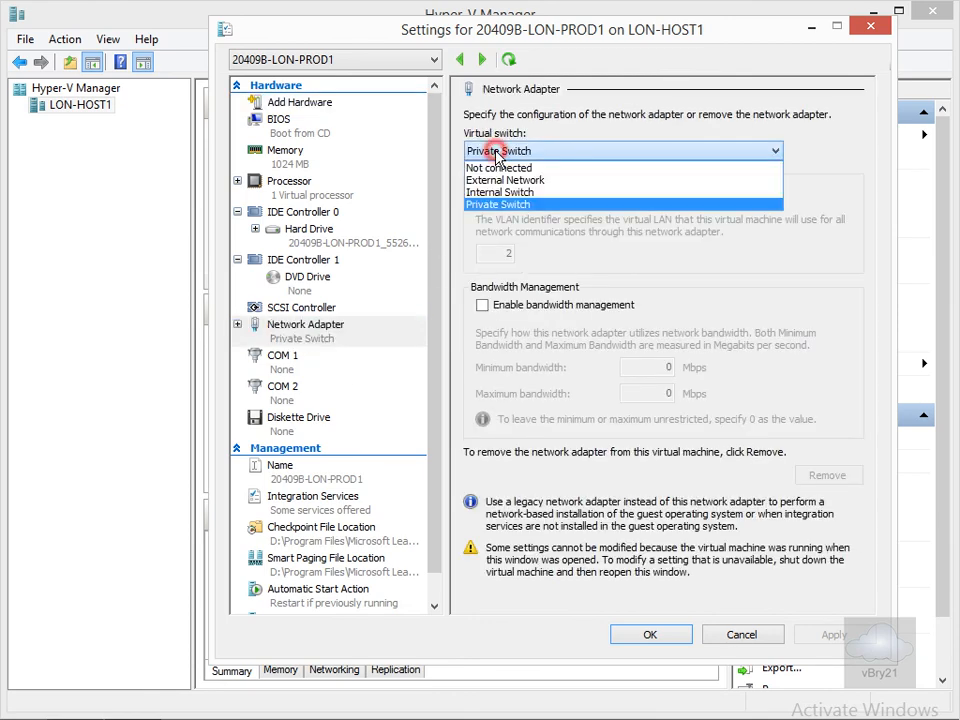
pyautogui.click(497, 181)
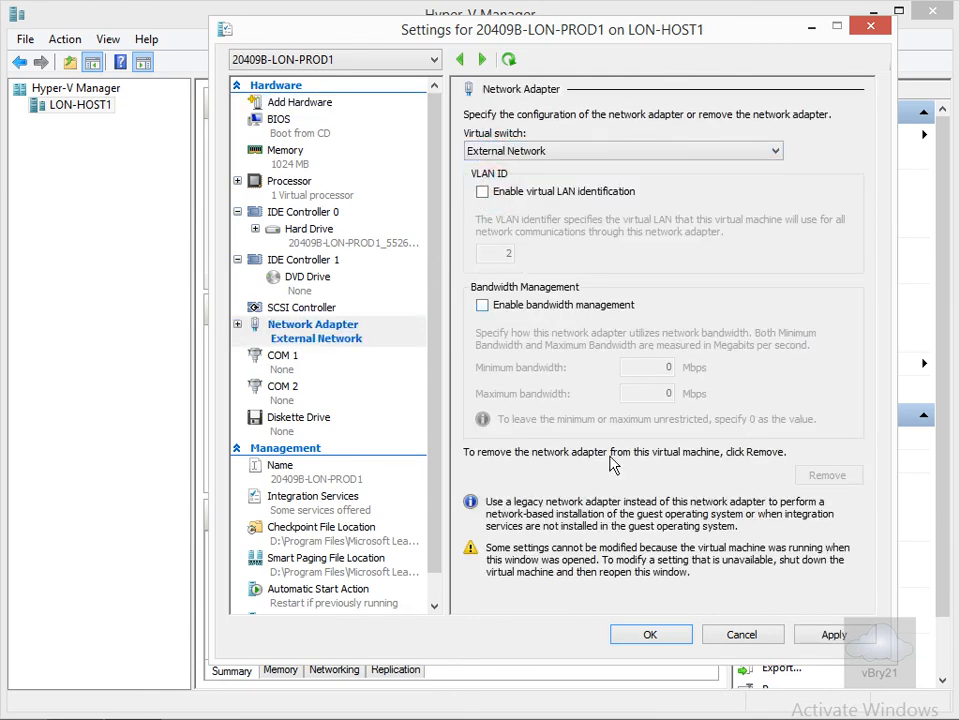
pyautogui.click(655, 634)
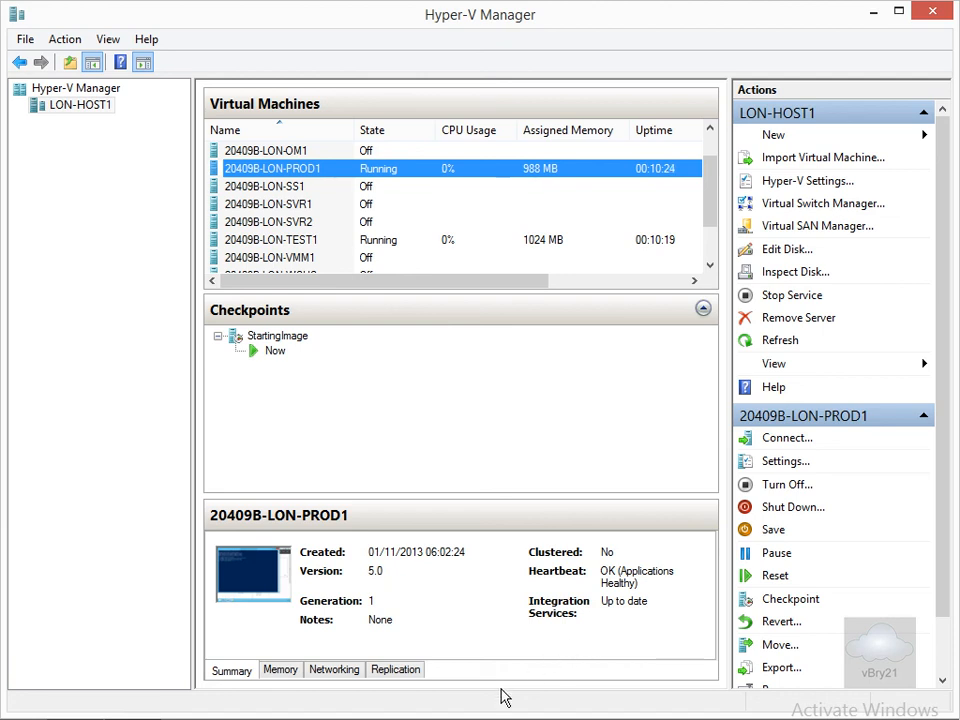
# Return to the PROD1 virtual machine's PowerShell and rerun the ping to 10.0.0.16.
pyautogui.moveTo(278, 719)
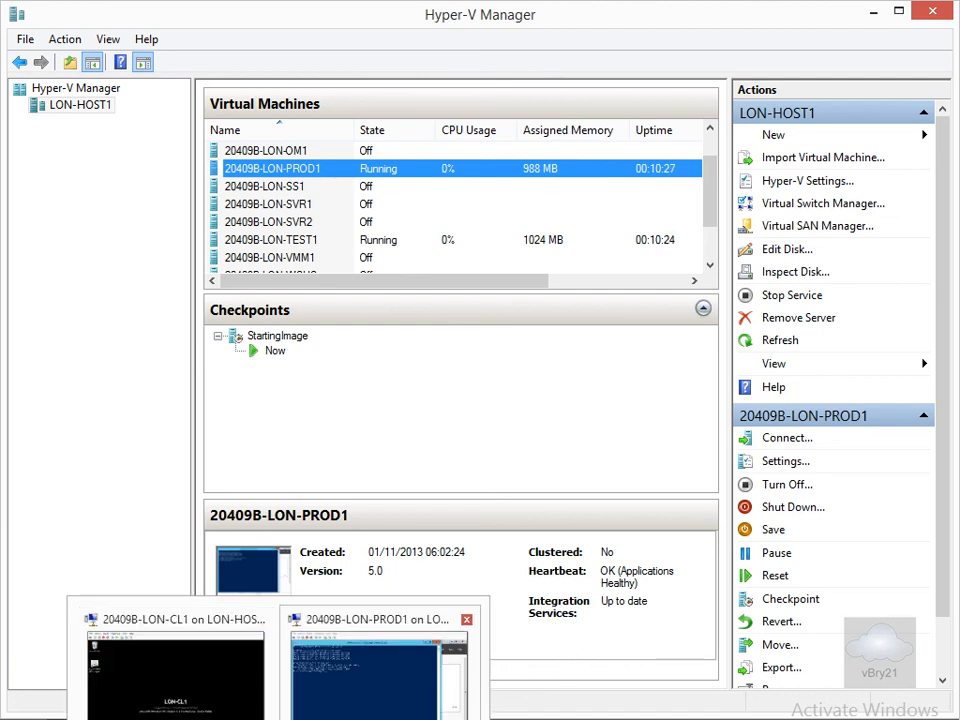
pyautogui.click(321, 717)
pyautogui.click(499, 376)
pyautogui.press('Up')
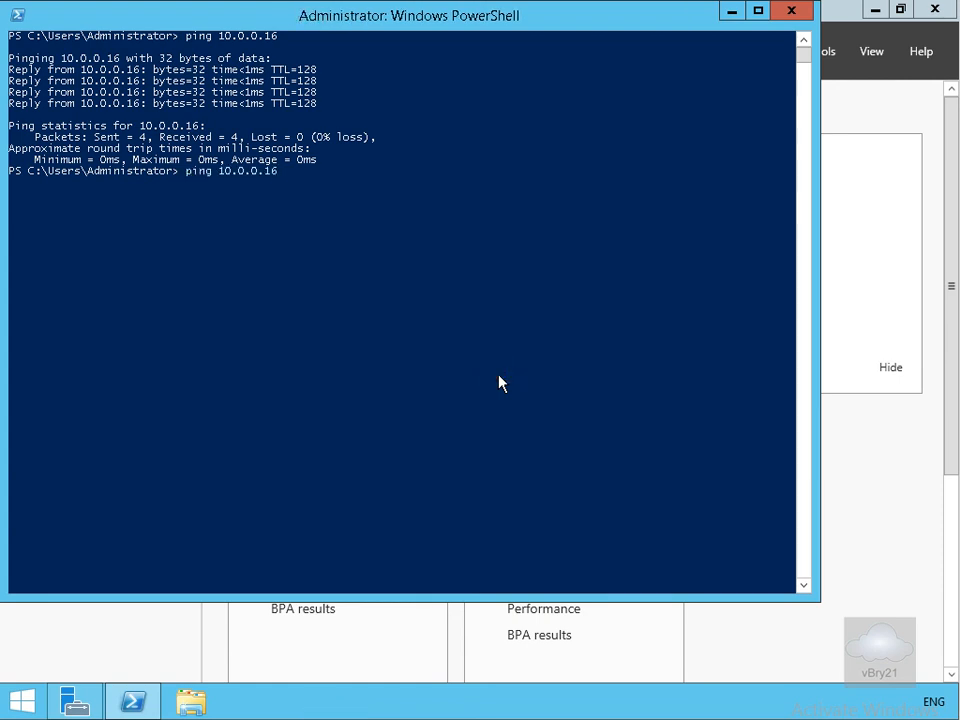
pyautogui.press('Return')
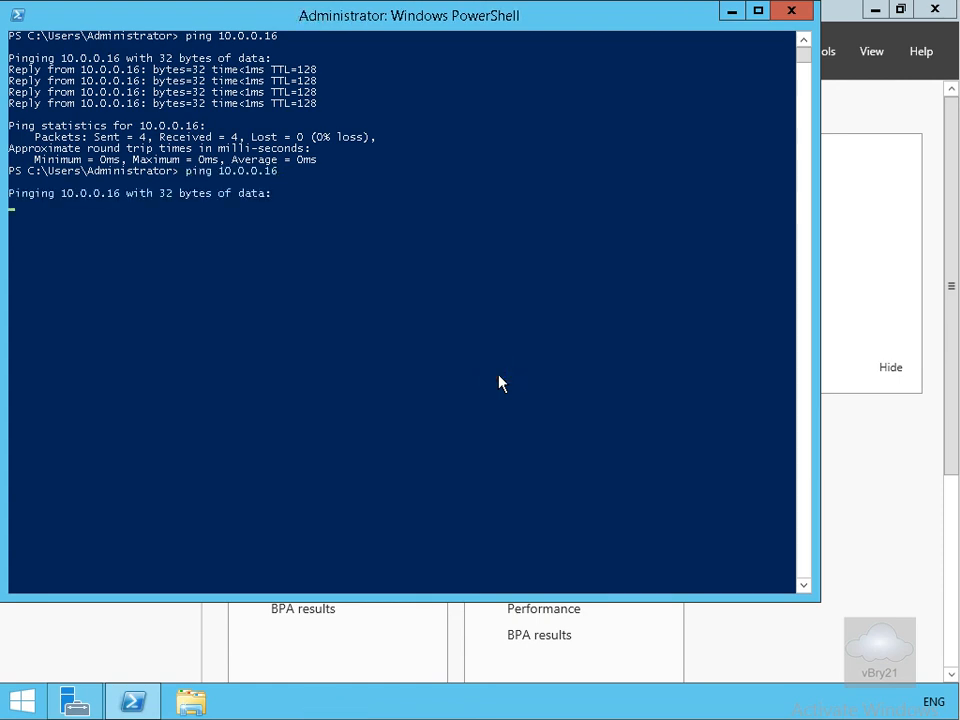